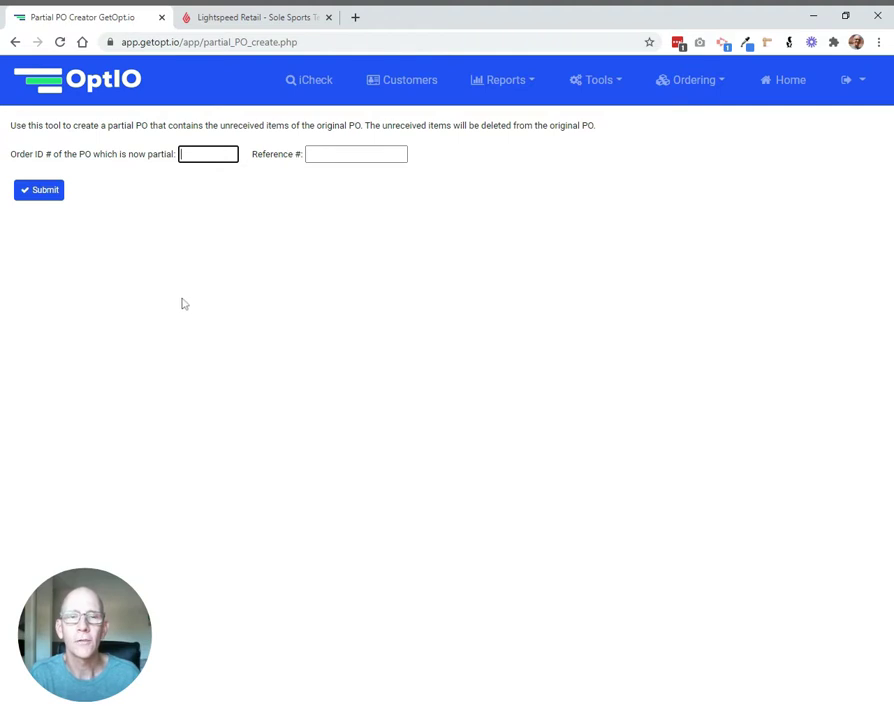
# Switch to the Brooks purchase order in Lightspeed Retail and check its item count and its ordered and received quantities.
pyautogui.click(267, 24)
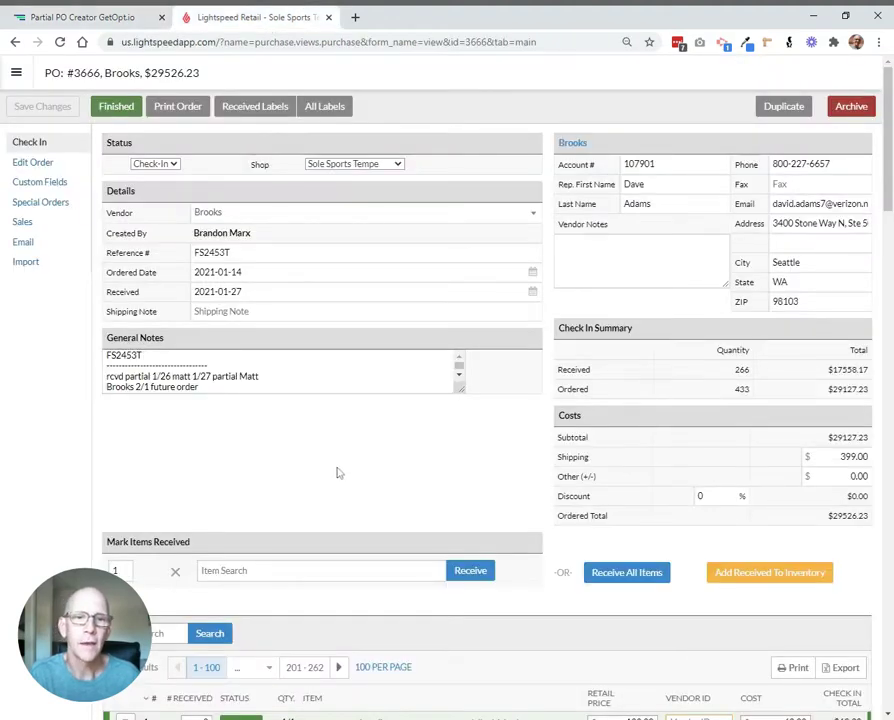
pyautogui.scroll(-2, 334, 468)
pyautogui.scroll(-2, 186, 516)
pyautogui.doubleClick(120, 436)
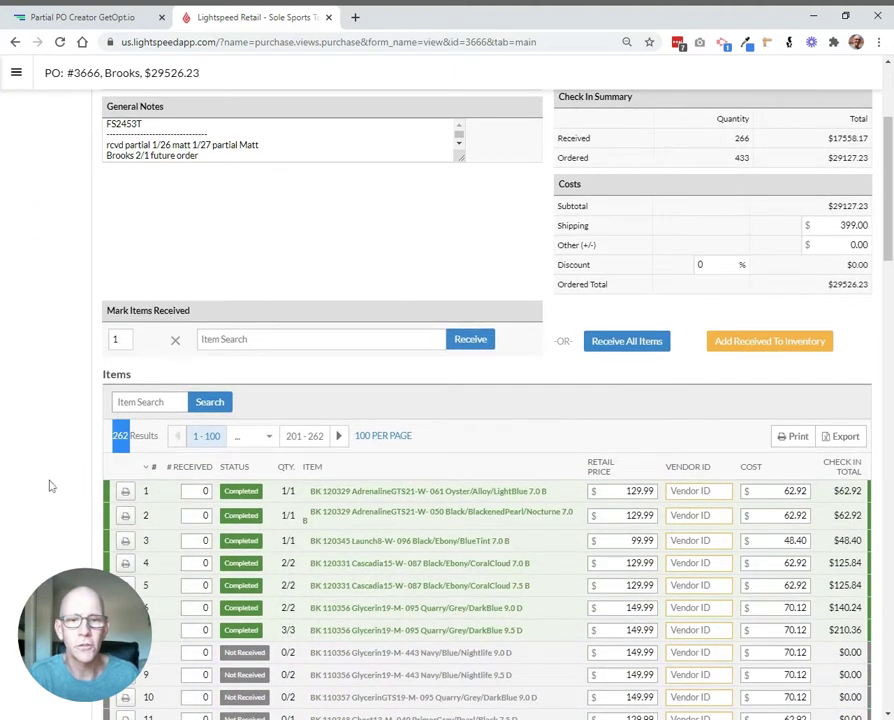
pyautogui.scroll(3, 48, 484)
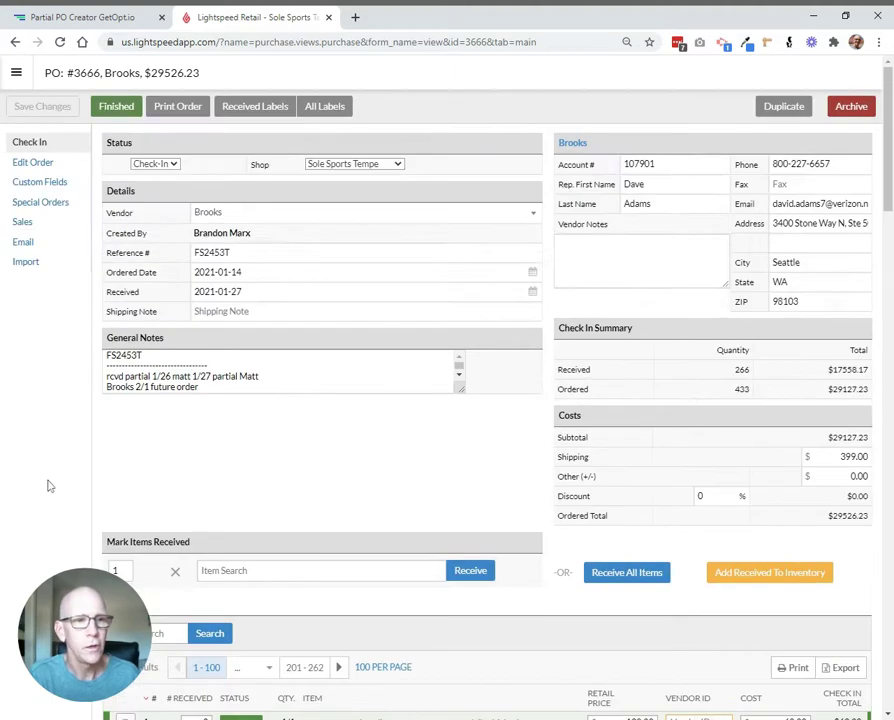
pyautogui.doubleClick(741, 389)
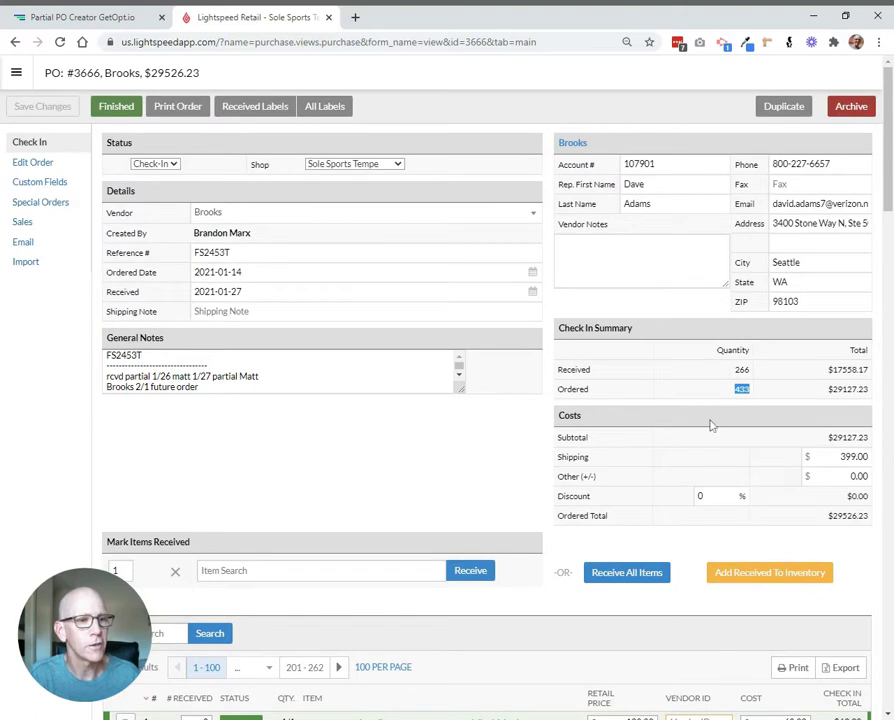
pyautogui.doubleClick(741, 369)
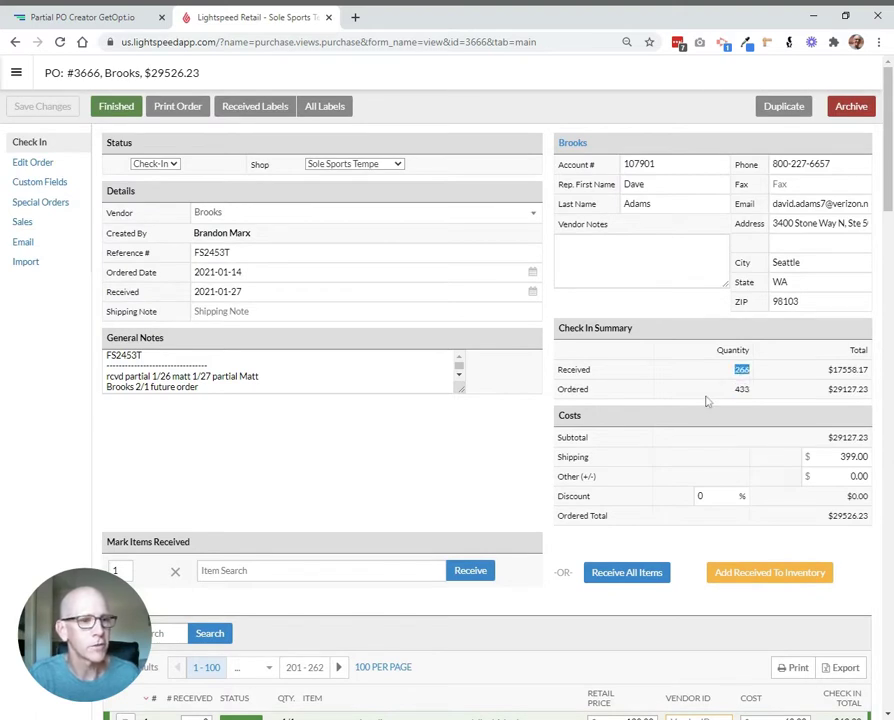
# Examine the completed and not-received statuses of the line items on the Brooks purchase order.
pyautogui.scroll(-4, 576, 405)
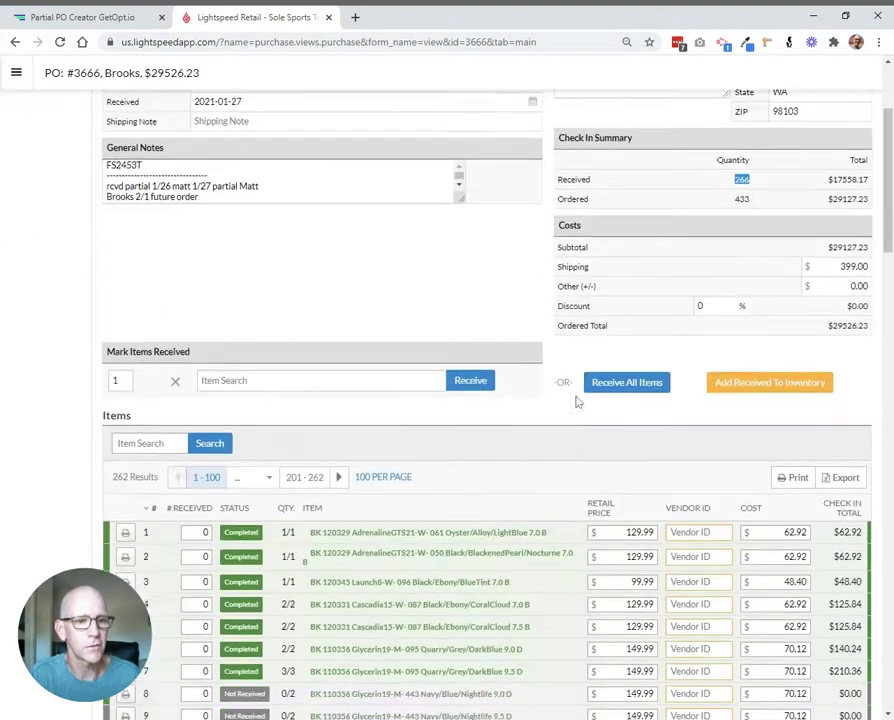
pyautogui.scroll(-2, 576, 397)
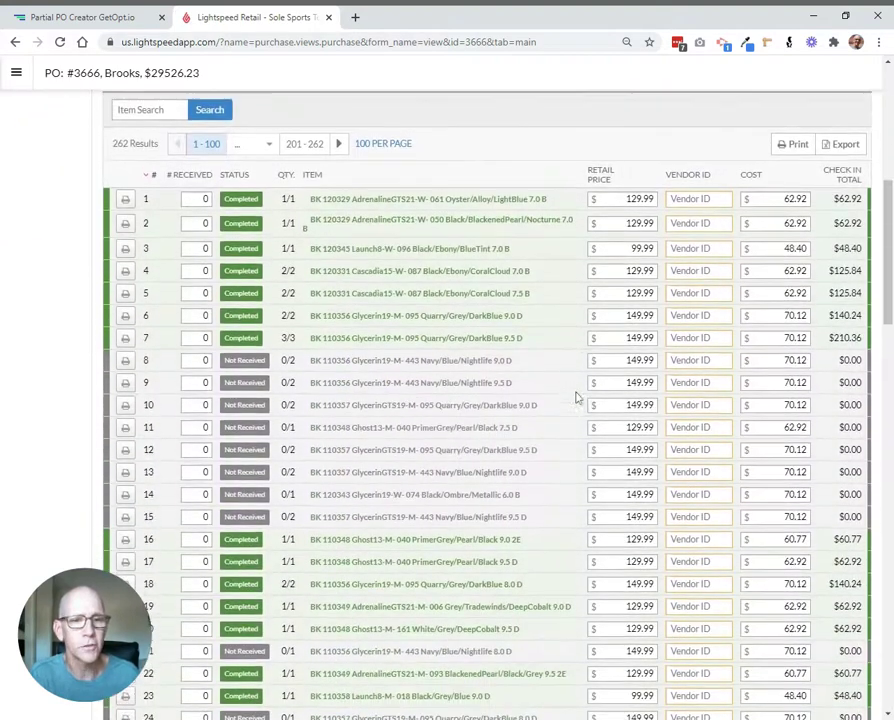
pyautogui.scroll(-1, 576, 400)
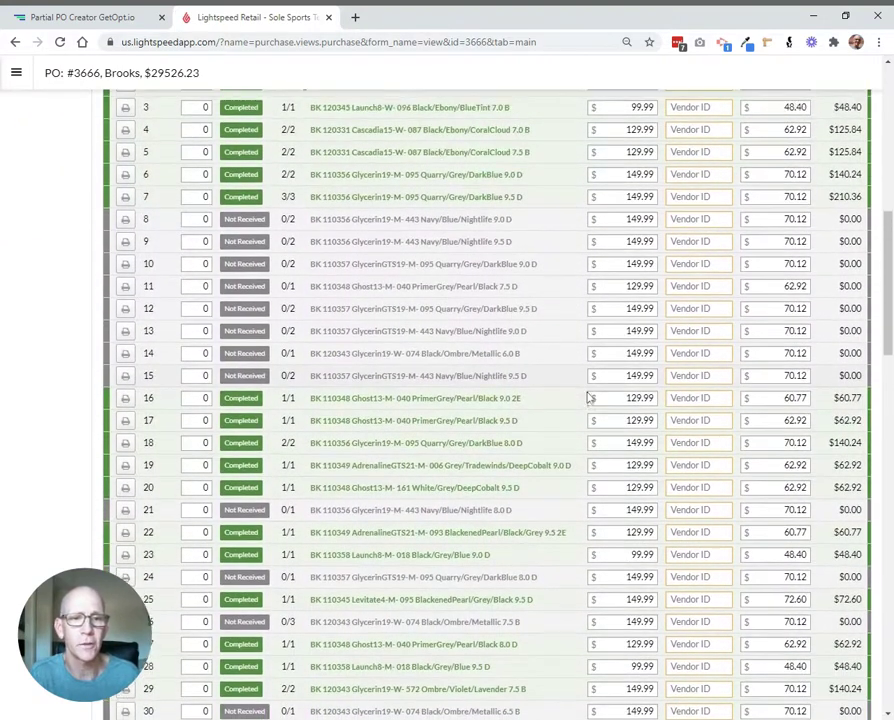
pyautogui.scroll(-2, 590, 397)
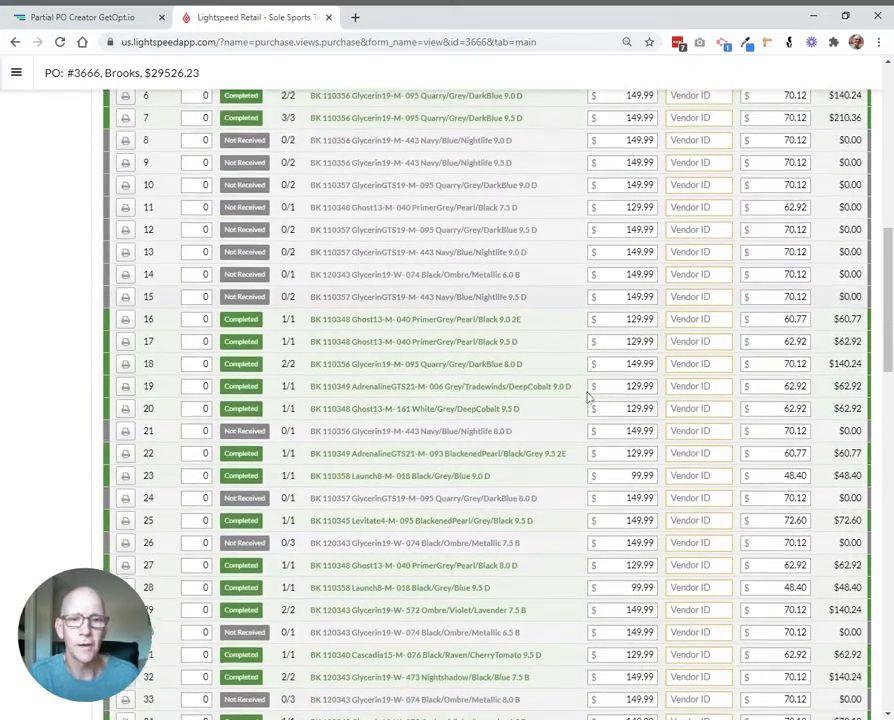
pyautogui.scroll(-5, 588, 397)
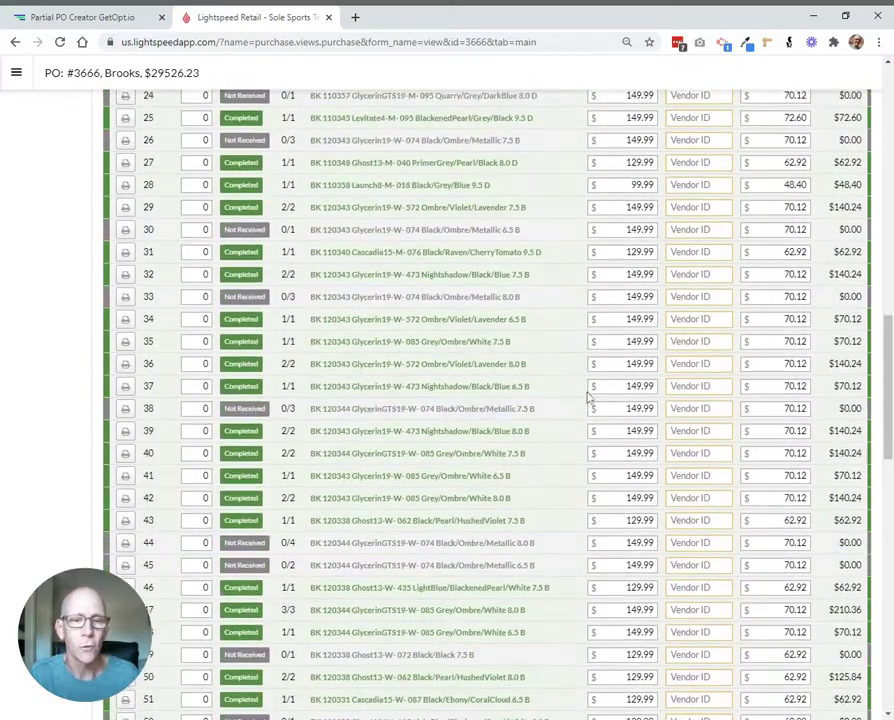
pyautogui.scroll(15, 586, 400)
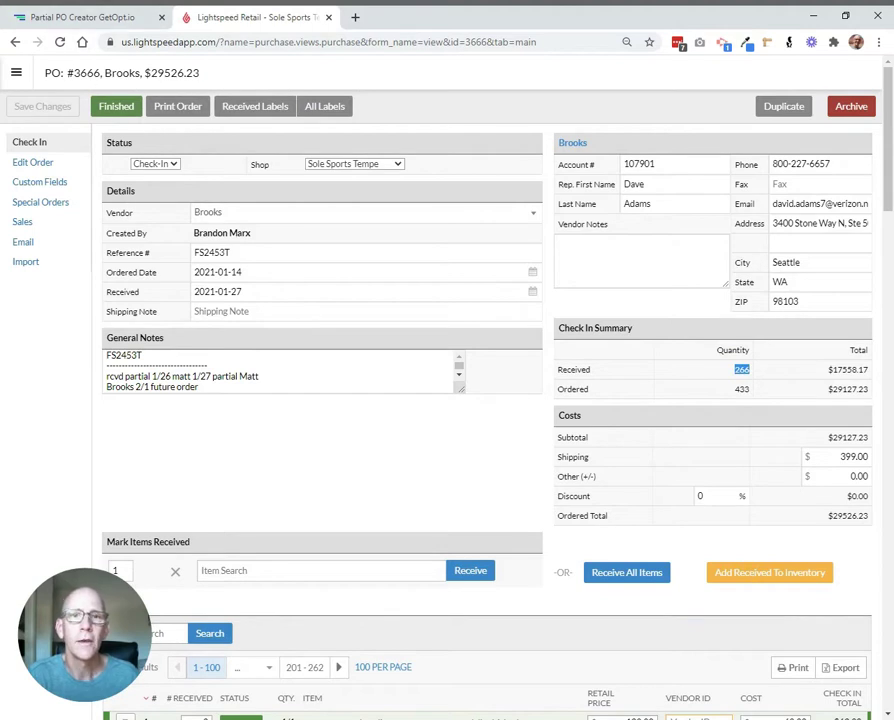
# Note the Brooks purchase order's ID and copy its reference number.
pyautogui.doubleClick(87, 73)
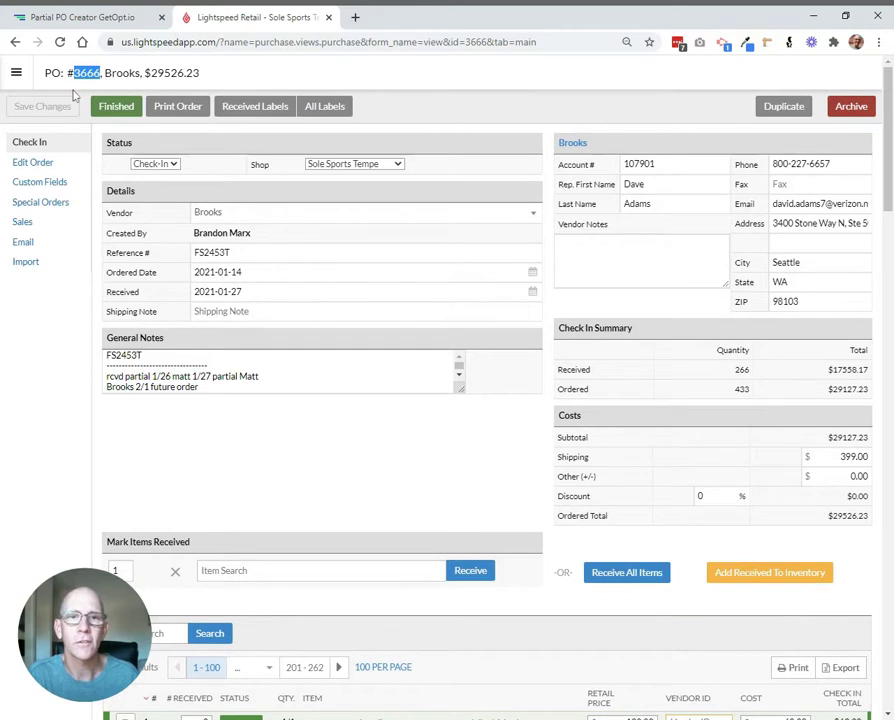
pyautogui.click(212, 253)
pyautogui.doubleClick(212, 253)
pyautogui.hotkey('ctrl', 'c')
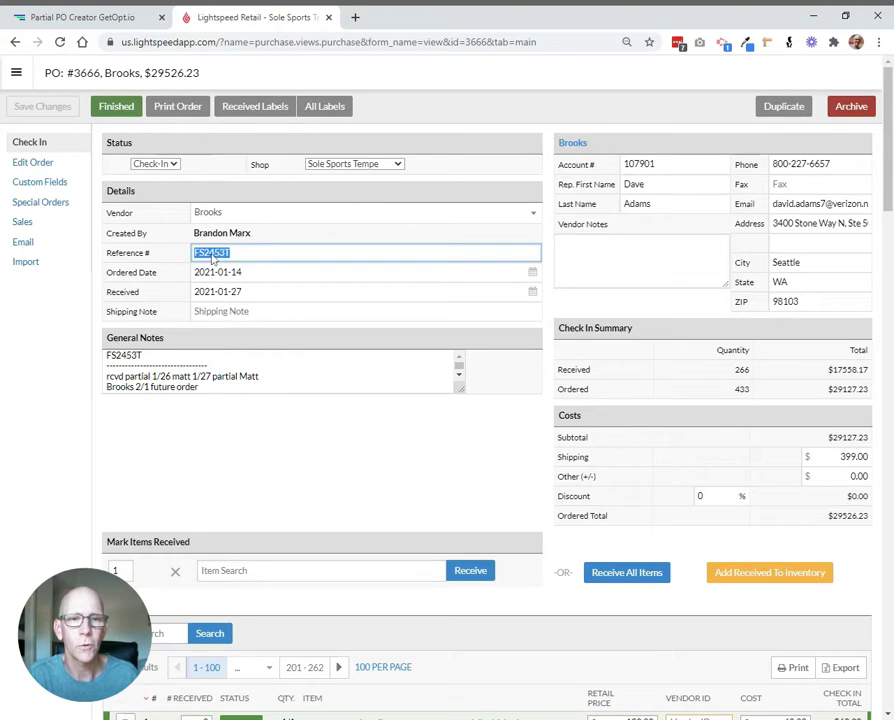
# Switch to OptIO's Partial PO Creator and submit the original order ID with the copied reference number.
pyautogui.click(107, 24)
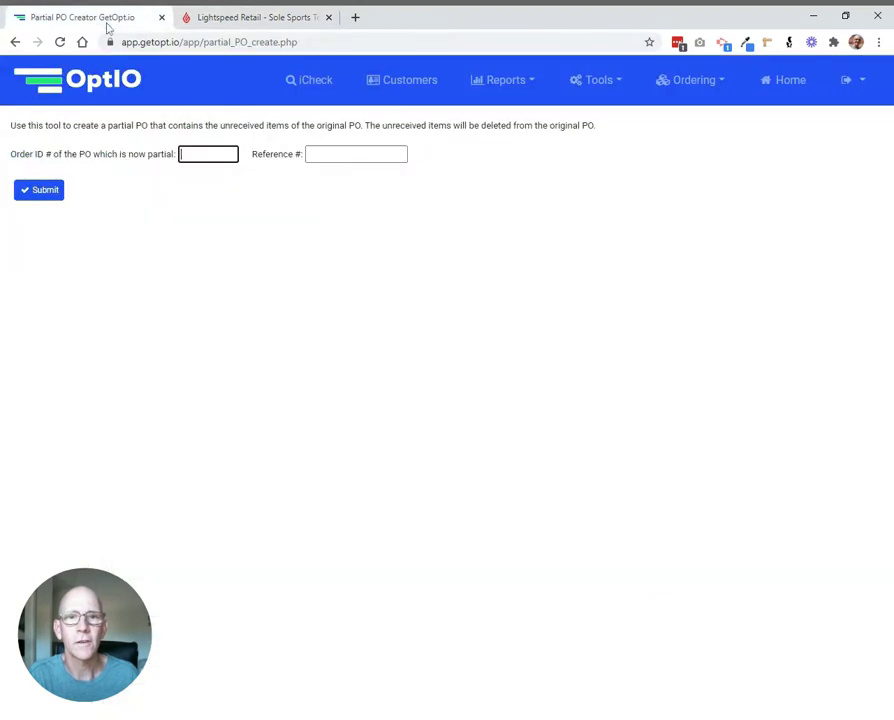
pyautogui.write('3666')
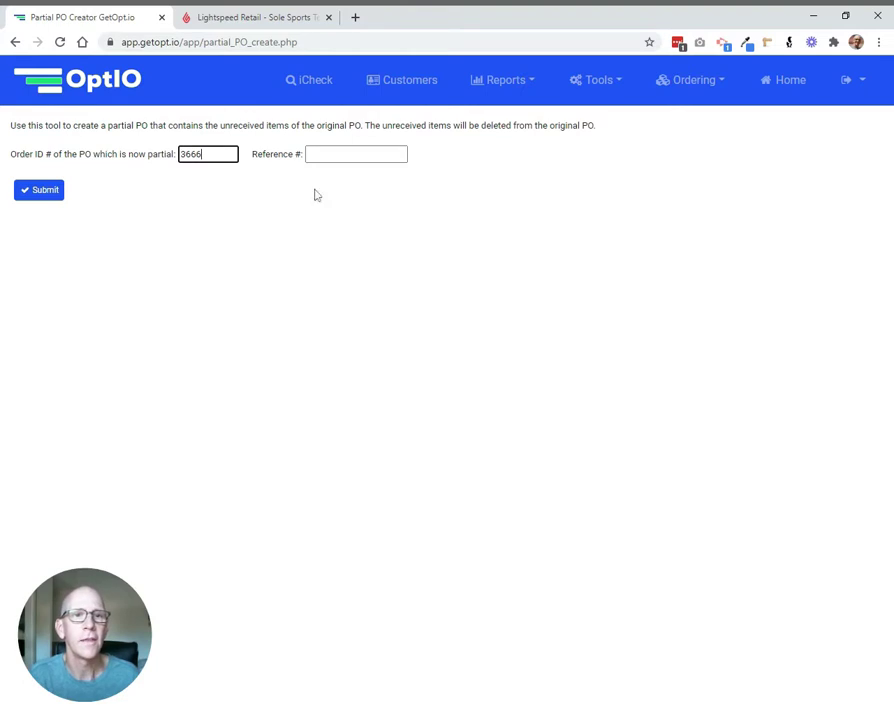
pyautogui.press('Tab')
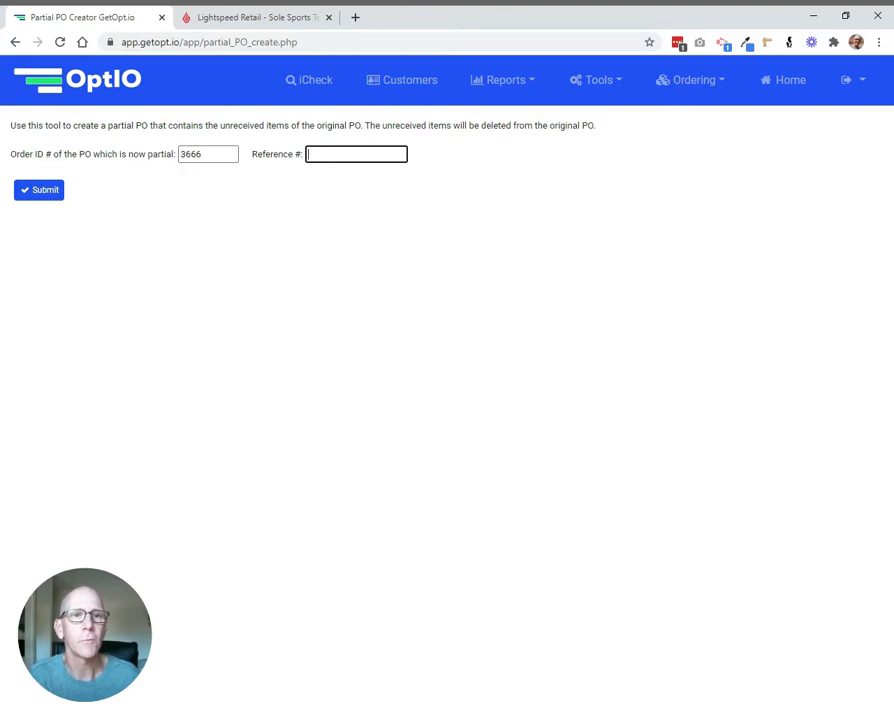
pyautogui.hotkey('ctrl', 'v')
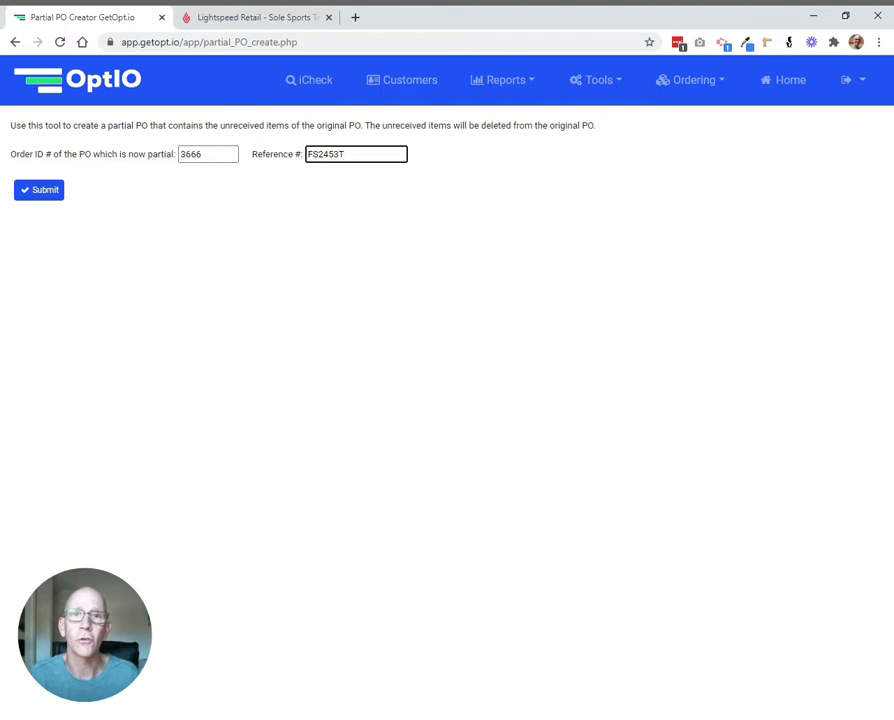
pyautogui.click(358, 298)
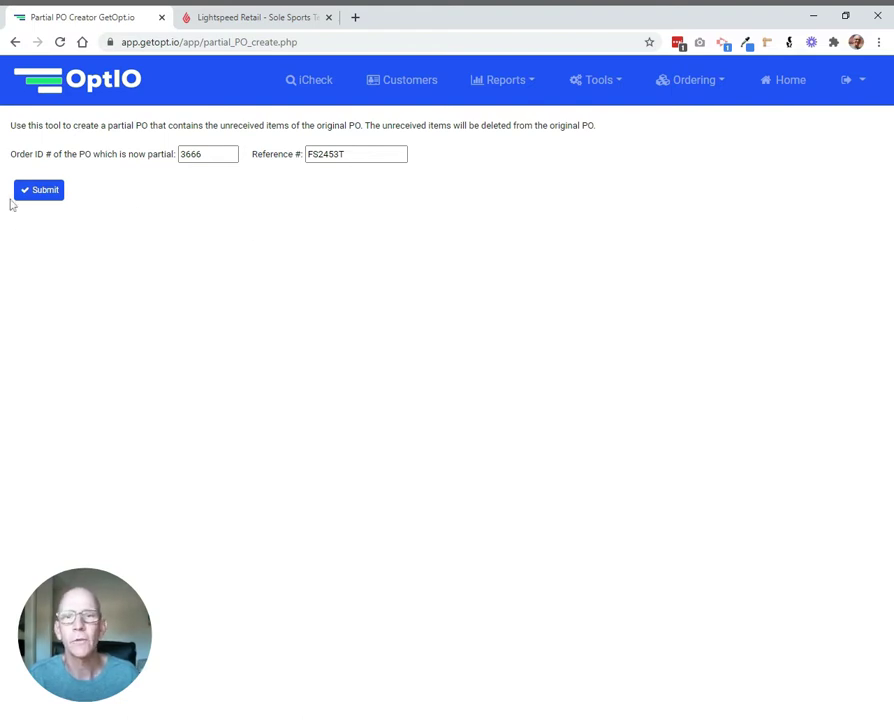
pyautogui.click(46, 197)
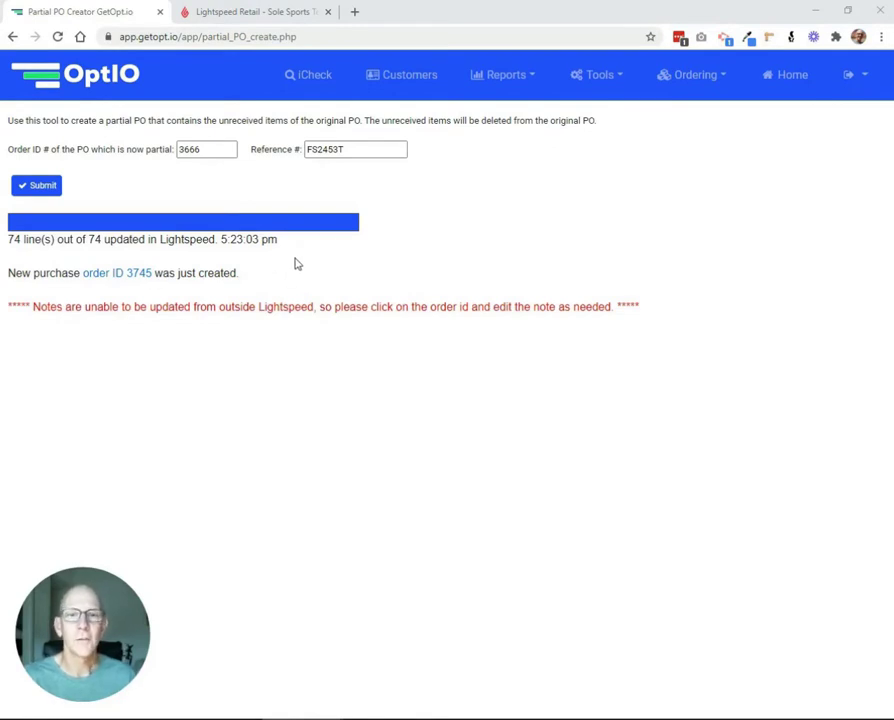
# Open the newly created purchase order in Lightspeed Retail and review its reference, ordered quantity and line items.
pyautogui.click(124, 275)
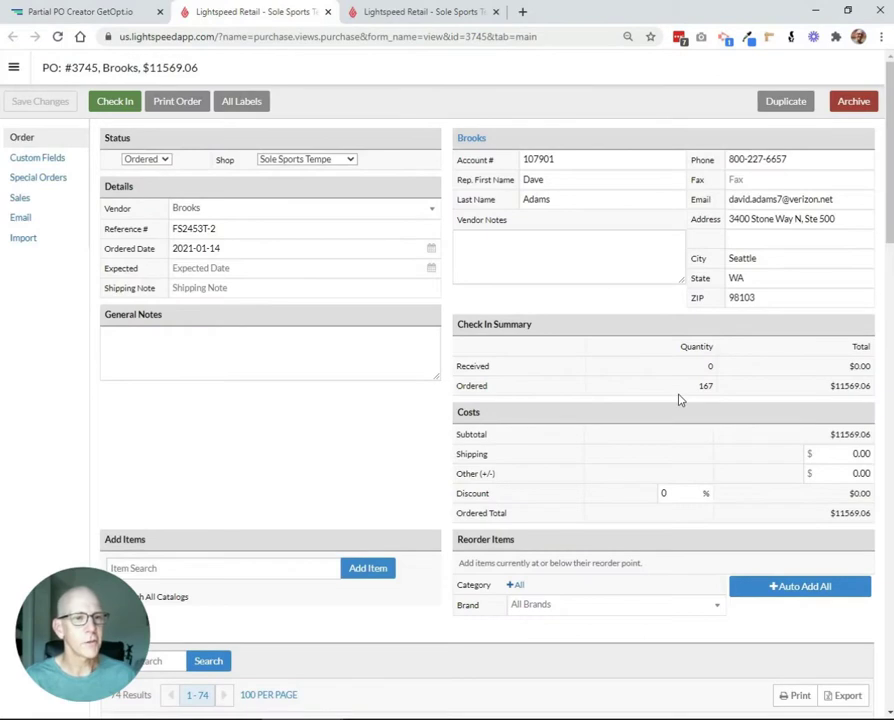
pyautogui.scroll(-6, 684, 398)
pyautogui.scroll(-7, 684, 398)
pyautogui.scroll(-4, 684, 398)
pyautogui.scroll(15, 684, 398)
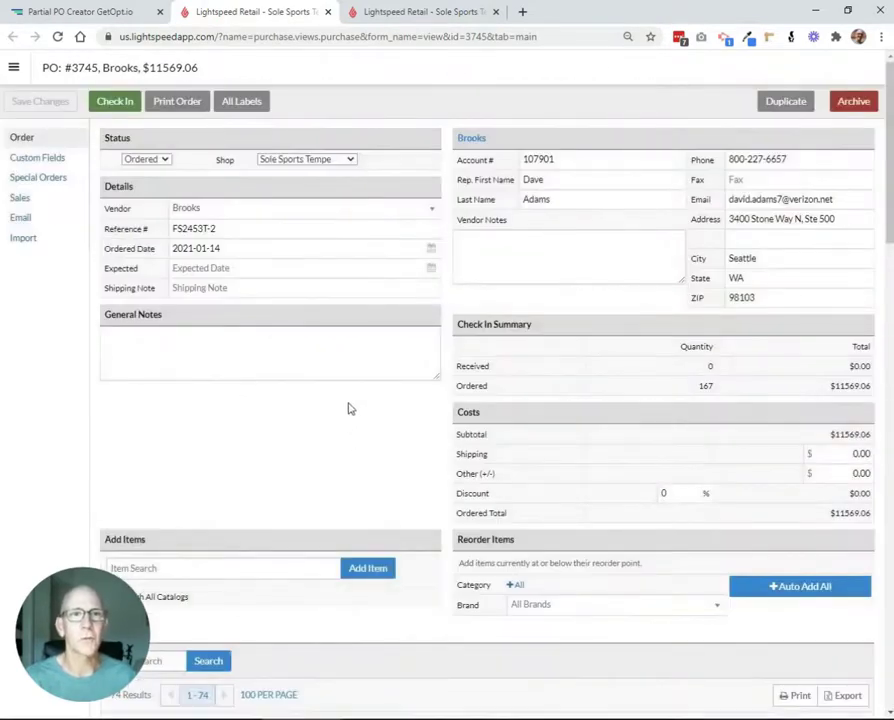
# Switch to the original Brooks purchase order and review its check-in summary and the statuses of its remaining items.
pyautogui.click(408, 14)
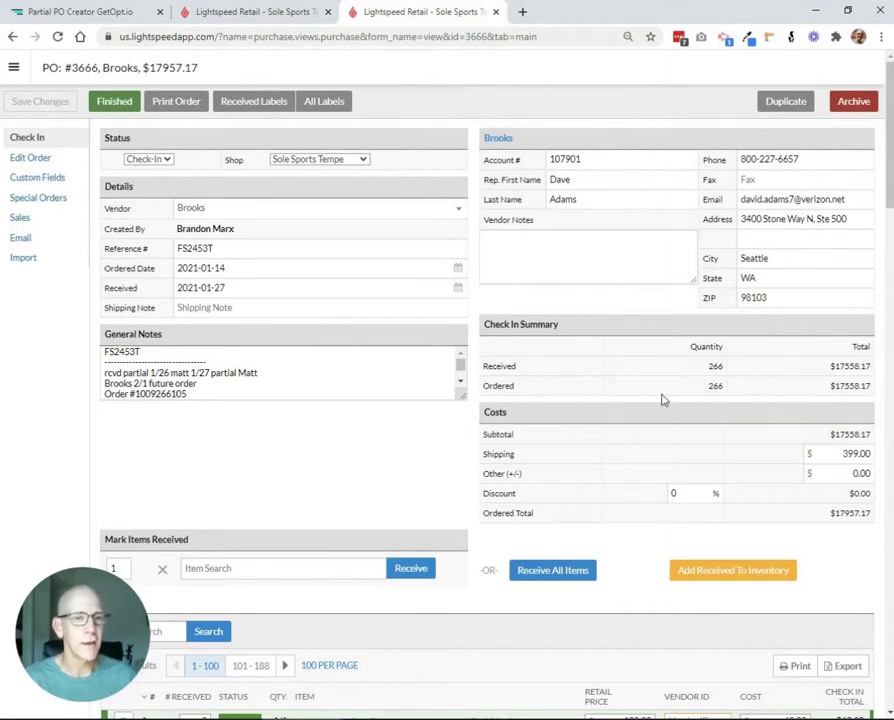
pyautogui.scroll(-2, 591, 424)
pyautogui.moveTo(884, 158); pyautogui.dragTo(848, 405)
pyautogui.scroll(-10, 830, 486)
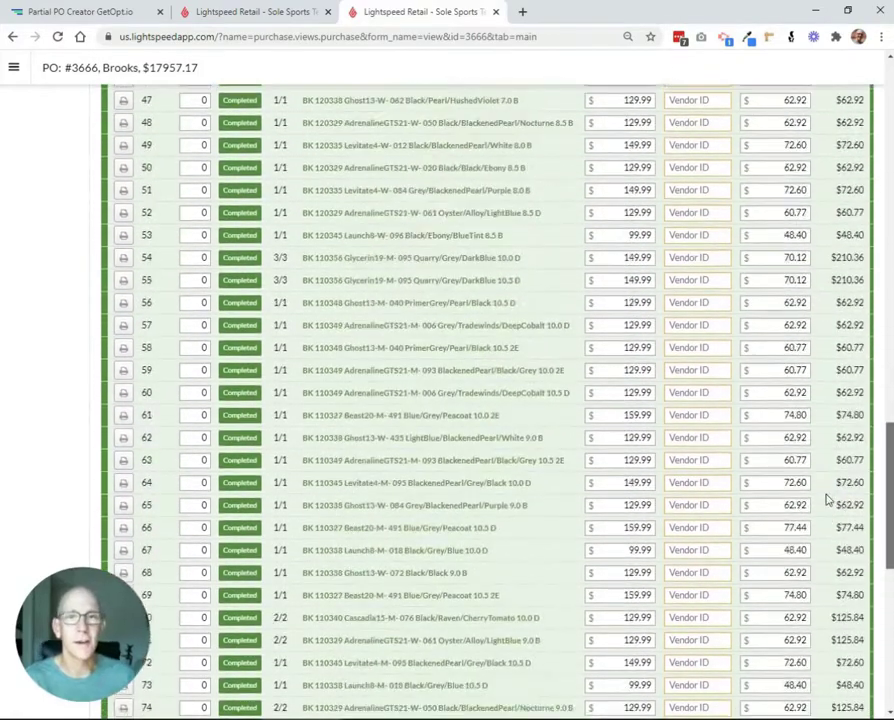
pyautogui.scroll(-6, 825, 555)
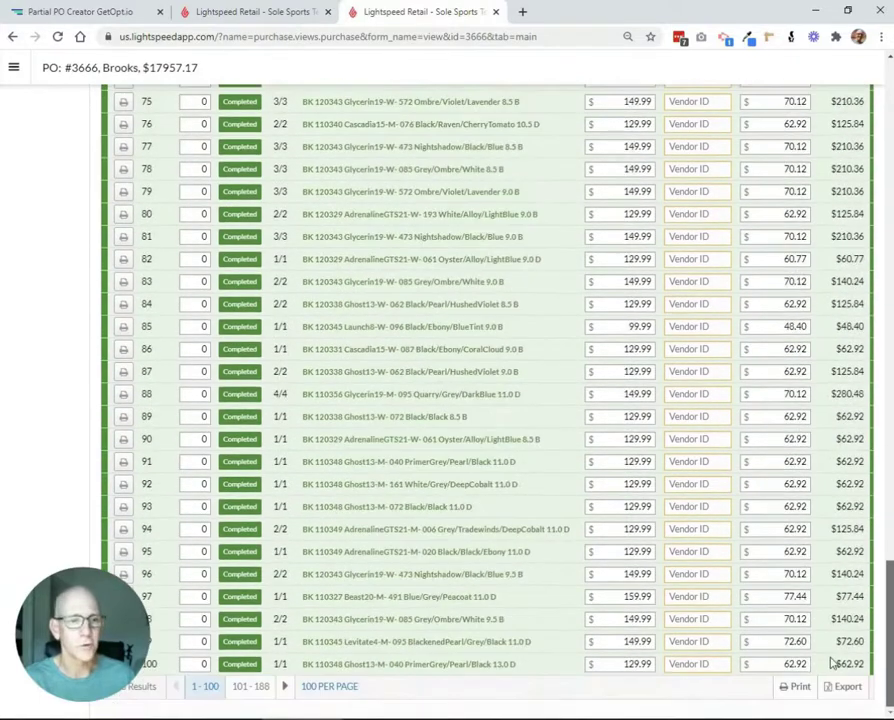
pyautogui.moveTo(887, 650); pyautogui.dragTo(886, 118)
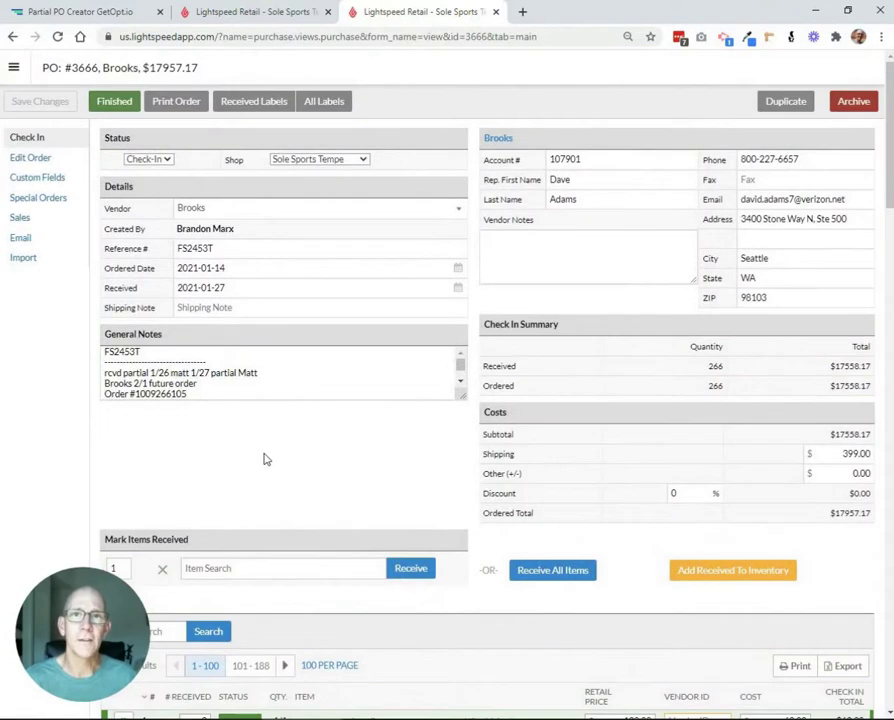